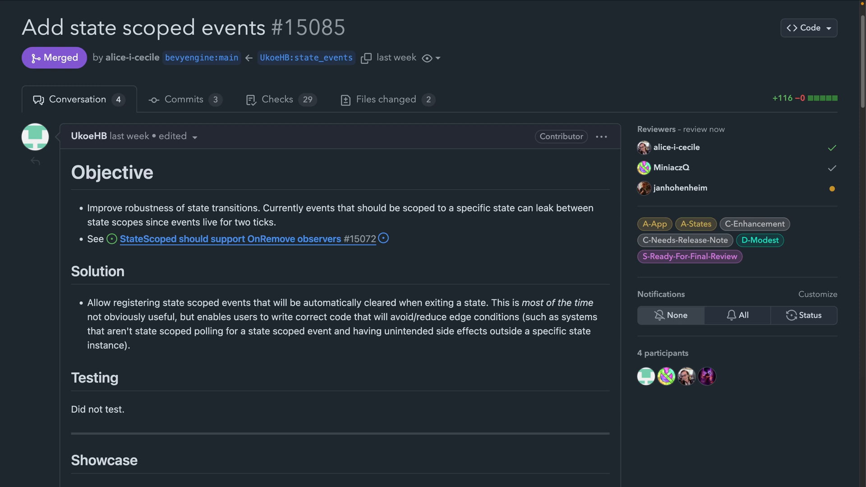
{"action": "scroll", "coordinate": [433, 270], "scroll_direction": "down", "scroll_amount": 5}
{"action": "left_click_drag", "start_coordinate": [253, 289], "coordinate": [100, 288]}
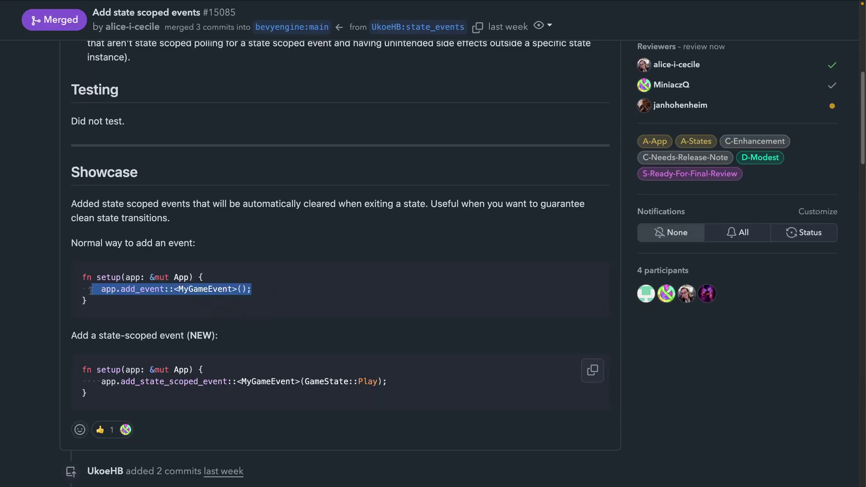
Step: Highlight the add_state_scoped_event call in the Showcase code, then clear the highlight
{"action": "left_click", "coordinate": [287, 288]}
{"action": "left_click_drag", "start_coordinate": [100, 382], "coordinate": [414, 383]}
{"action": "left_click", "coordinate": [415, 384]}
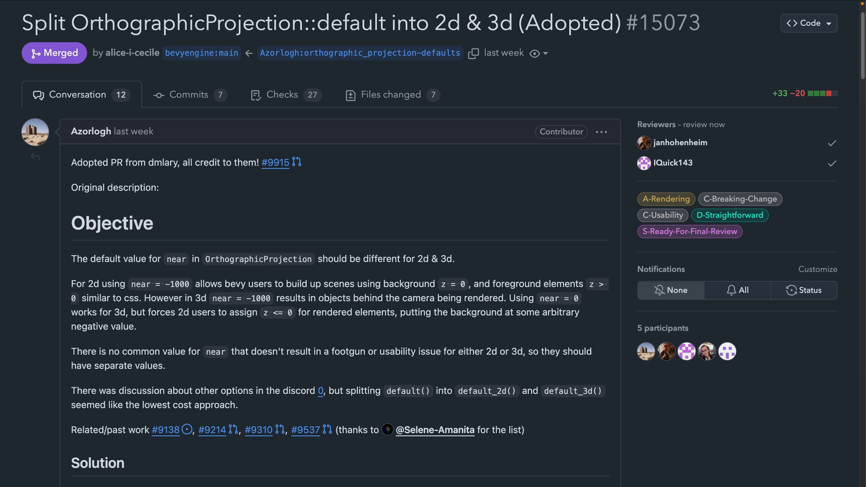
{"action": "scroll", "coordinate": [352, 185], "scroll_direction": "down", "scroll_amount": 1}
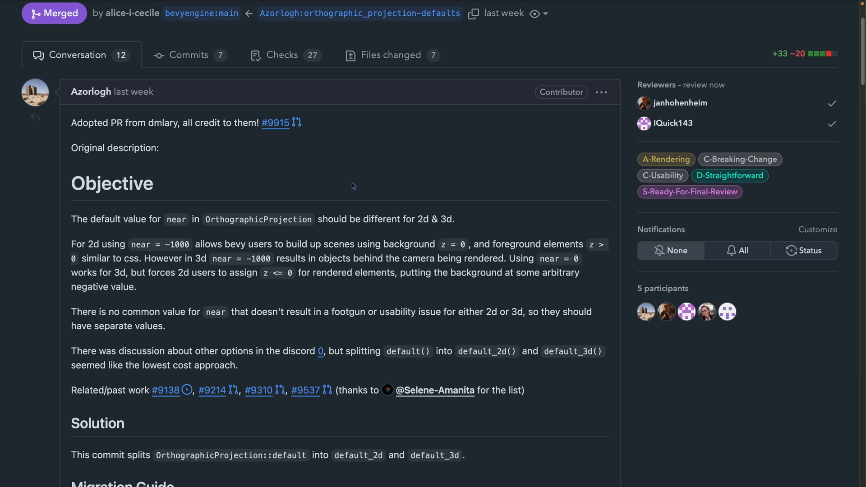
{"action": "scroll", "coordinate": [352, 185], "scroll_direction": "down", "scroll_amount": 4}
{"action": "left_click_drag", "start_coordinate": [161, 407], "coordinate": [126, 346]}
Step: Clear the temporary code highlight in issue #13127
{"action": "left_click", "coordinate": [327, 351]}
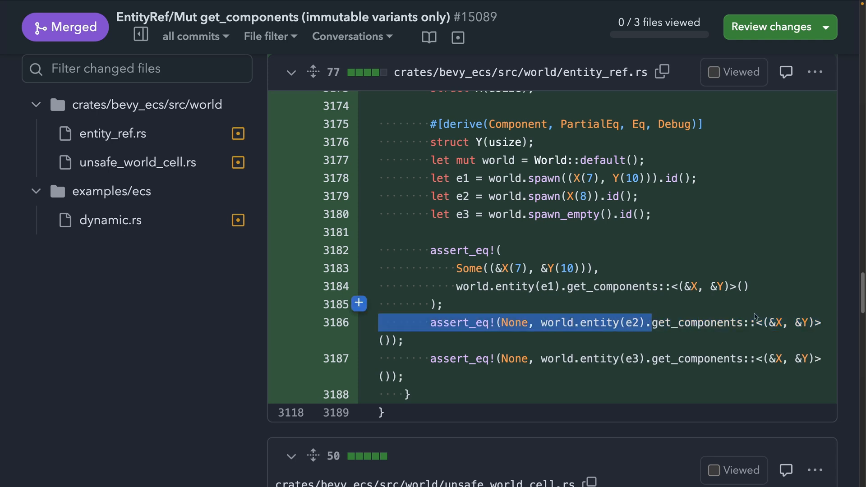
Step: Highlight the component tuple in the get_components assertion in entity_ref.rs
{"action": "left_click_drag", "start_coordinate": [651, 322], "coordinate": [814, 322]}
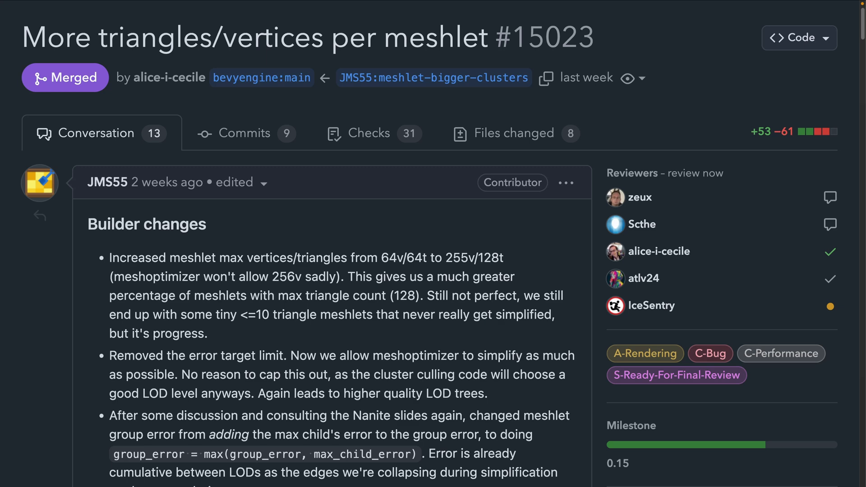
{"action": "scroll", "coordinate": [444, 156], "scroll_direction": "down", "scroll_amount": 10}
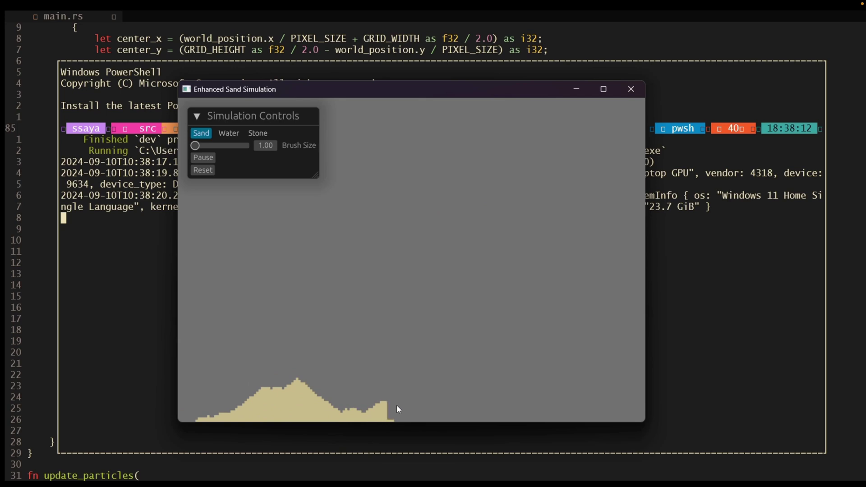
Step: Pour sand into a second pile, switch the brush to Water and paint water over the valley
{"action": "left_click_drag", "start_coordinate": [396, 404], "coordinate": [425, 373]}
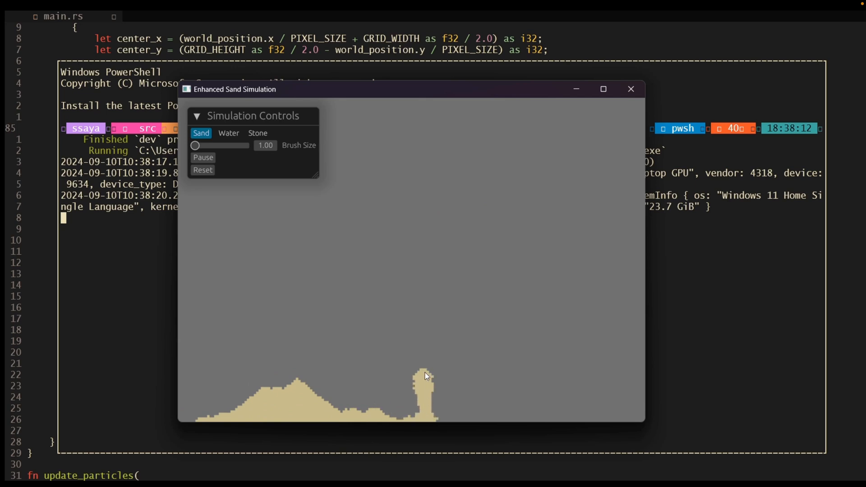
{"action": "left_click", "coordinate": [229, 132]}
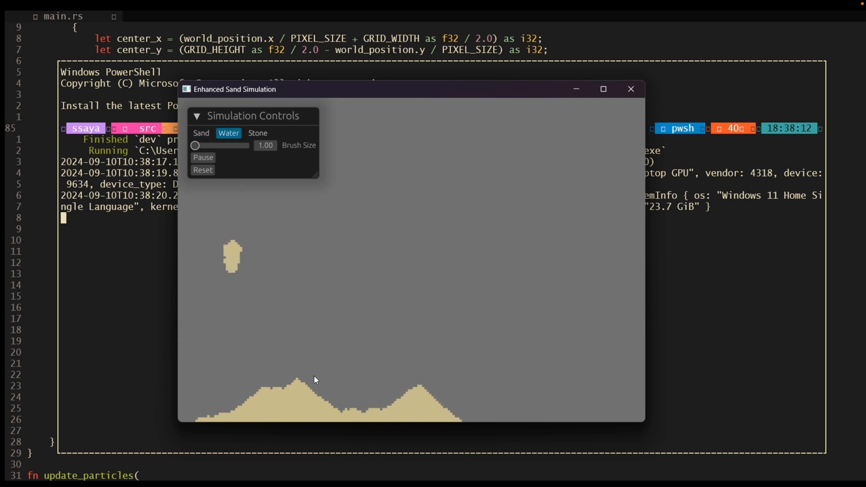
{"action": "left_click_drag", "start_coordinate": [314, 375], "coordinate": [377, 378]}
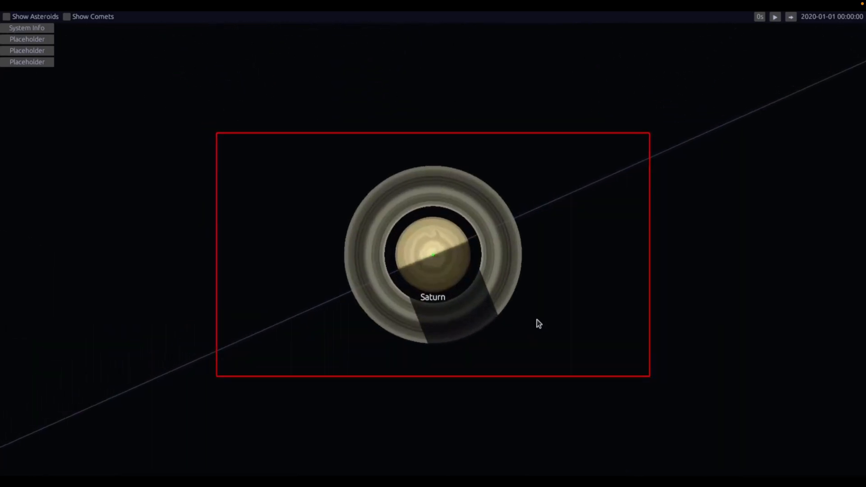
{"action": "scroll", "coordinate": [514, 309], "scroll_direction": "down", "scroll_amount": 10}
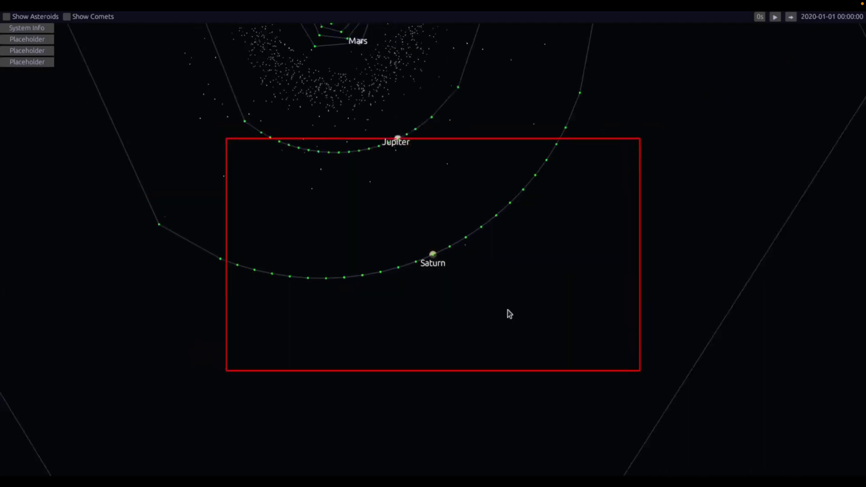
{"action": "scroll", "coordinate": [508, 310], "scroll_direction": "down", "scroll_amount": 4}
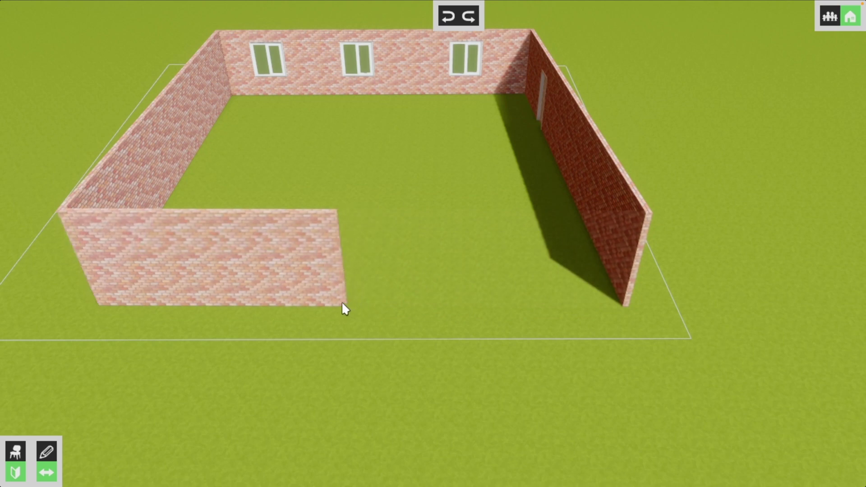
Step: Extend the front brick wall to close the house enclosure
{"action": "mouse_move", "coordinate": [347, 302]}
{"action": "left_mouse_down"}
{"action": "mouse_move", "coordinate": [622, 301]}
{"action": "mouse_move", "coordinate": [436, 305]}
{"action": "left_mouse_up"}
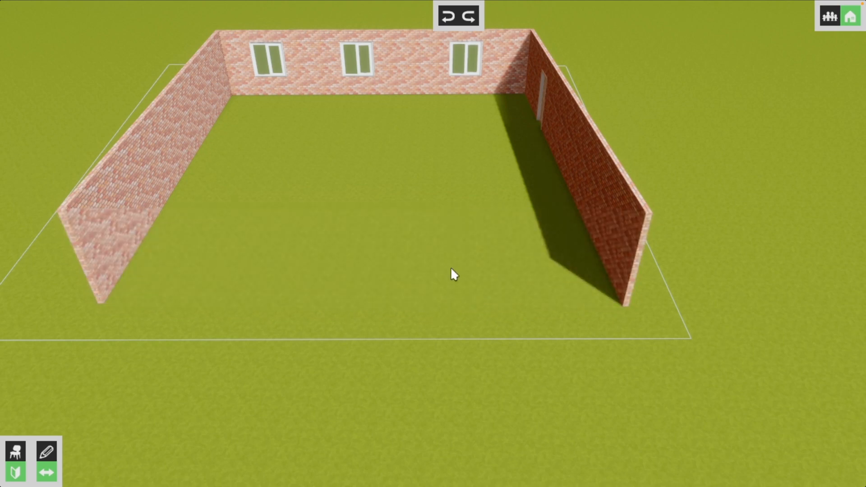
Step: Undo and redo the full front wall, then redraw the front wall partway
{"action": "left_click", "coordinate": [450, 13]}
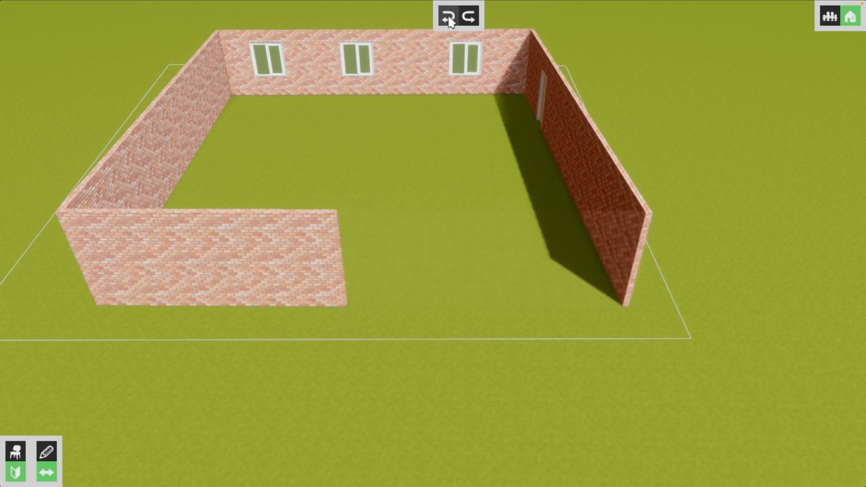
{"action": "left_click", "coordinate": [447, 15]}
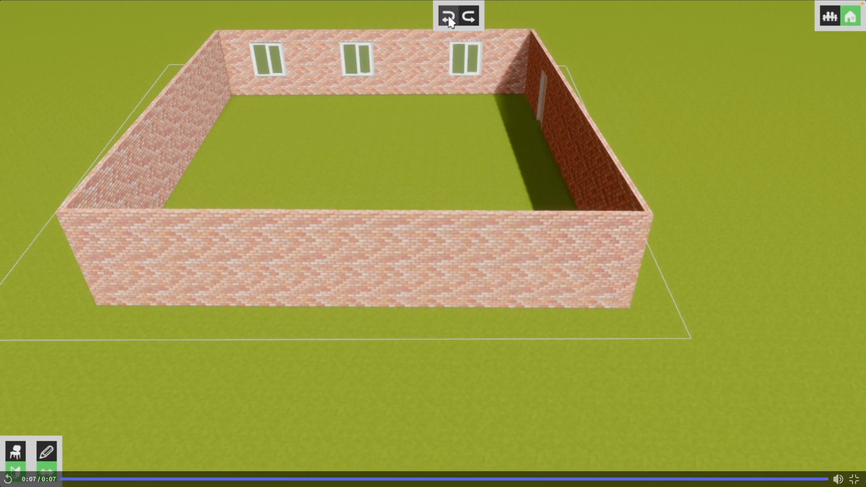
{"action": "mouse_move", "coordinate": [621, 302]}
{"action": "left_mouse_down"}
{"action": "mouse_move", "coordinate": [347, 303]}
{"action": "mouse_move", "coordinate": [621, 303]}
{"action": "mouse_move", "coordinate": [436, 305]}
{"action": "left_mouse_up"}
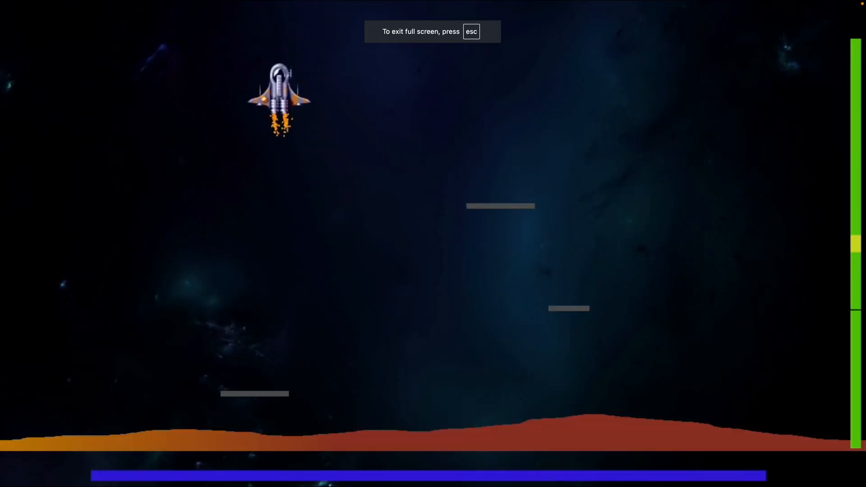
Step: Fire the thrusters to lift off and steer the ship up and to the right
{"action": "key", "text": "Up"}
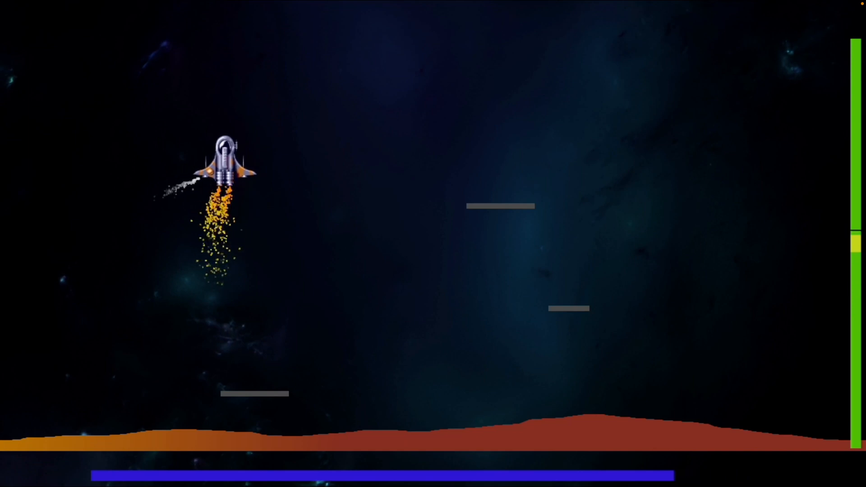
{"action": "key", "text": "Right"}
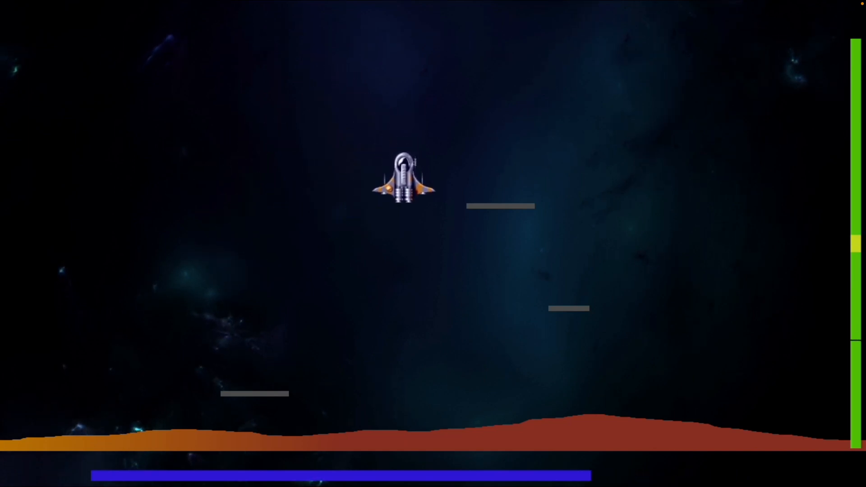
{"action": "key", "text": "Up"}
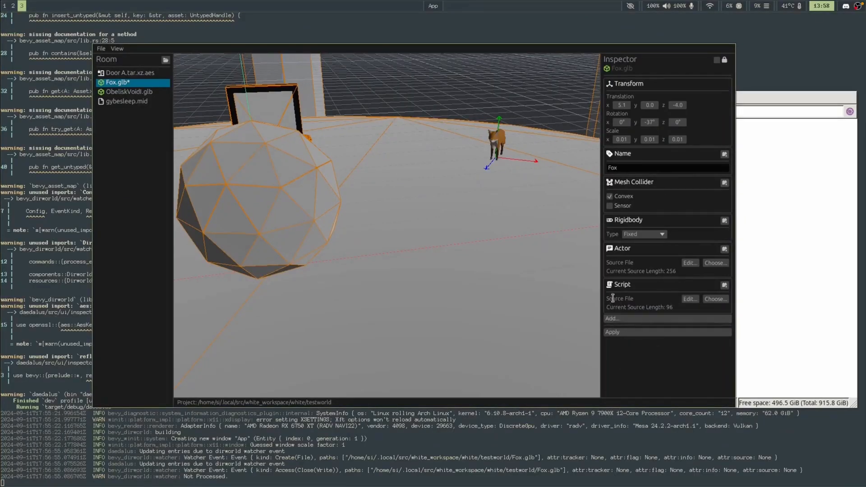
Step: Apply the Fox object's settings, then advance its in-game dialog past the choice
{"action": "left_click", "coordinate": [623, 331]}
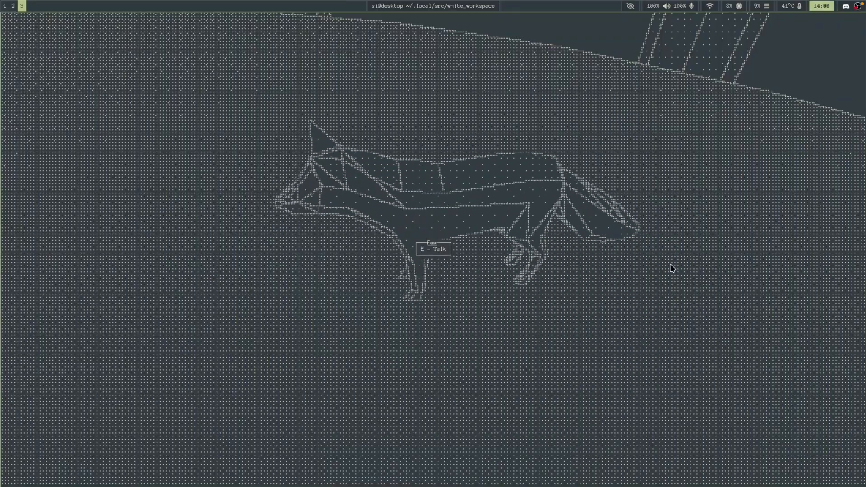
{"action": "key", "text": "Return"}
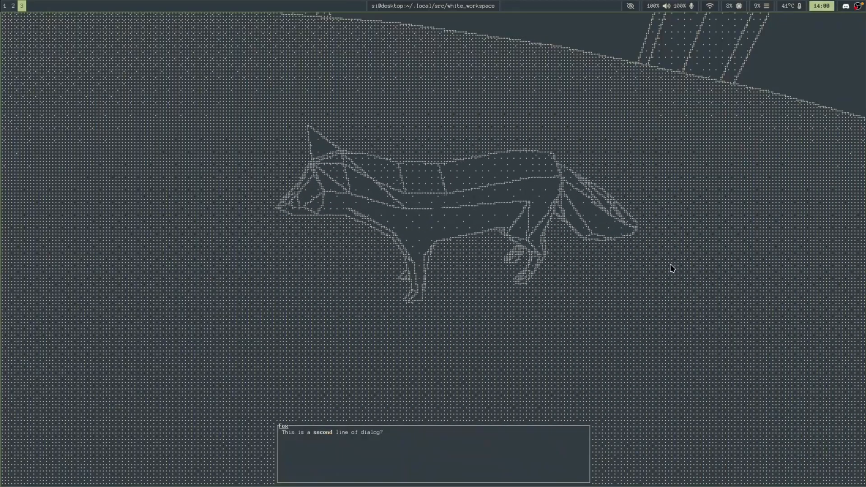
{"action": "key", "text": "Return"}
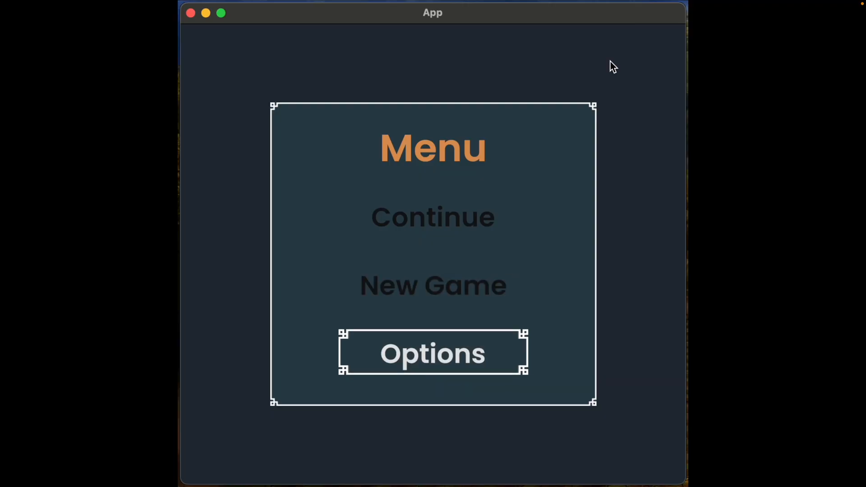
Step: Move the menu selection frame between Continue, New Game and Options and back
{"action": "key", "text": "Down"}
{"action": "key", "text": "Down"}
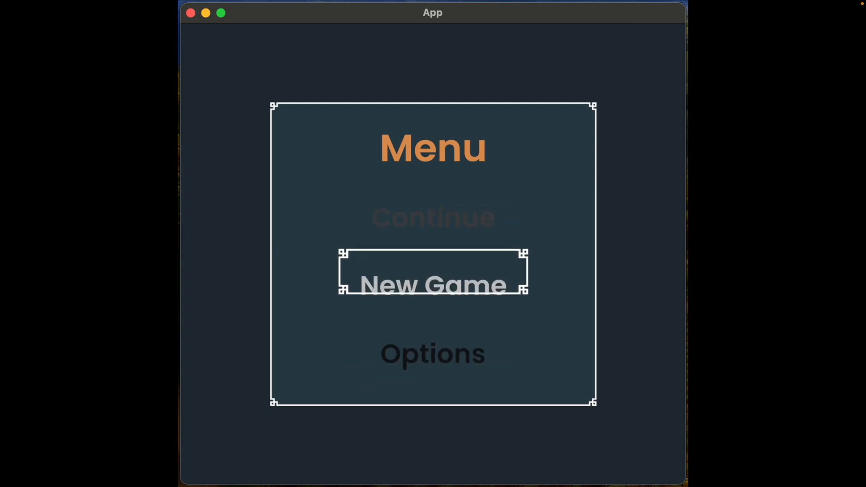
{"action": "key", "text": "Down"}
{"action": "key", "text": "Up"}
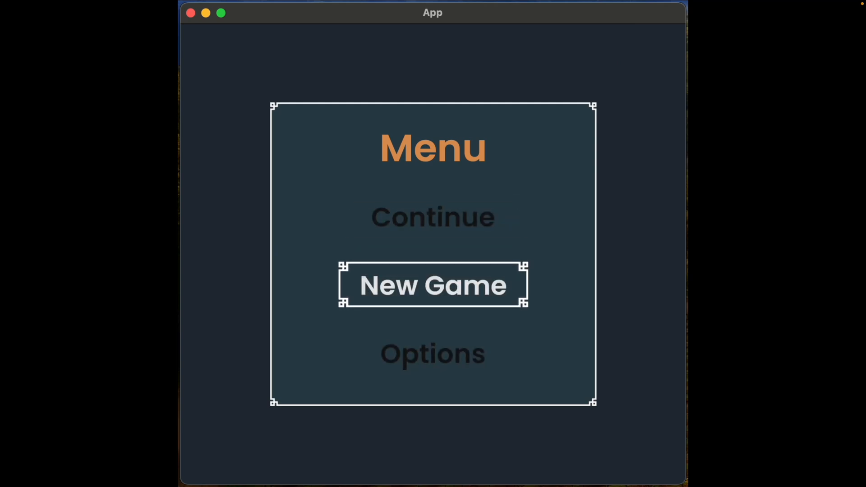
{"action": "key", "text": "Up"}
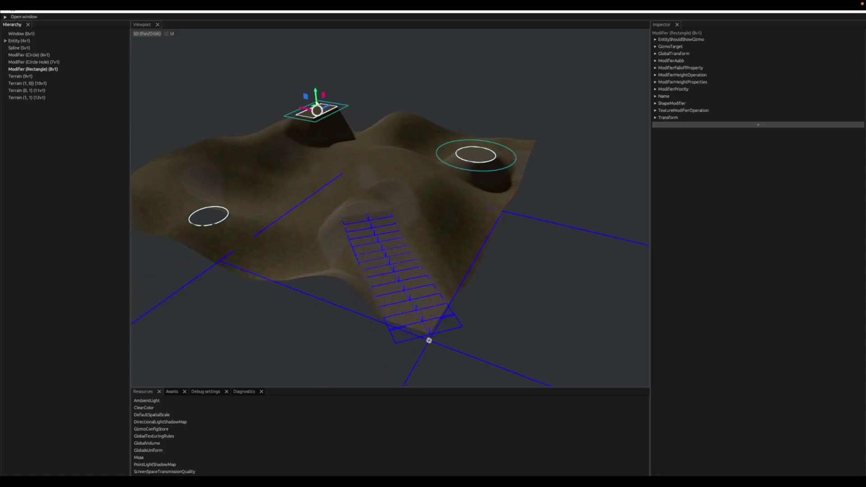
Step: Lower the rectangle modifier's Y gizmo to flatten its hill, then select and inspect the circle hole from above
{"action": "left_click_drag", "start_coordinate": [316, 100], "coordinate": [319, 118]}
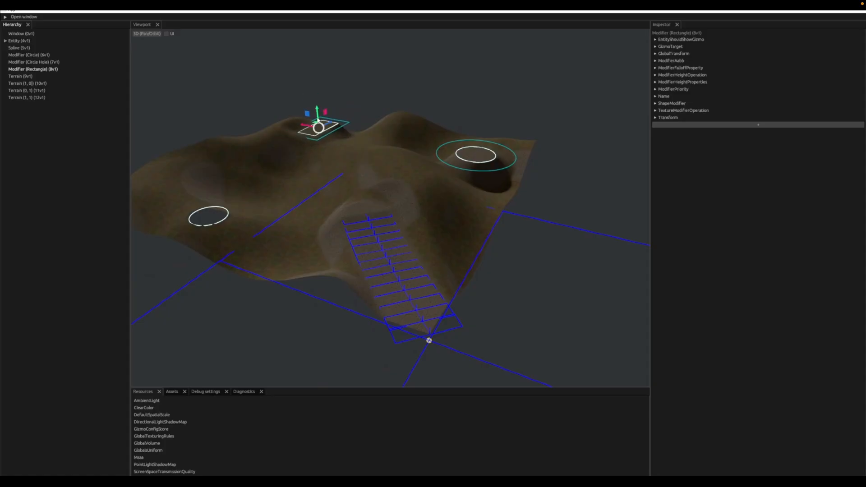
{"action": "left_click_drag", "start_coordinate": [229, 217], "coordinate": [105, 121]}
{"action": "left_click", "coordinate": [43, 62]}
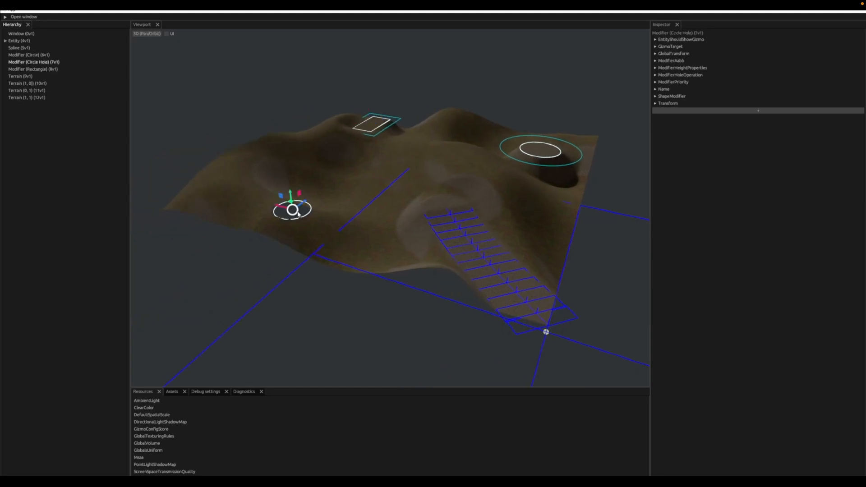
{"action": "scroll", "coordinate": [283, 188], "scroll_direction": "up", "scroll_amount": 3}
{"action": "scroll", "coordinate": [303, 211], "scroll_direction": "up", "scroll_amount": 3}
{"action": "left_click_drag", "start_coordinate": [303, 216], "coordinate": [466, 246]}
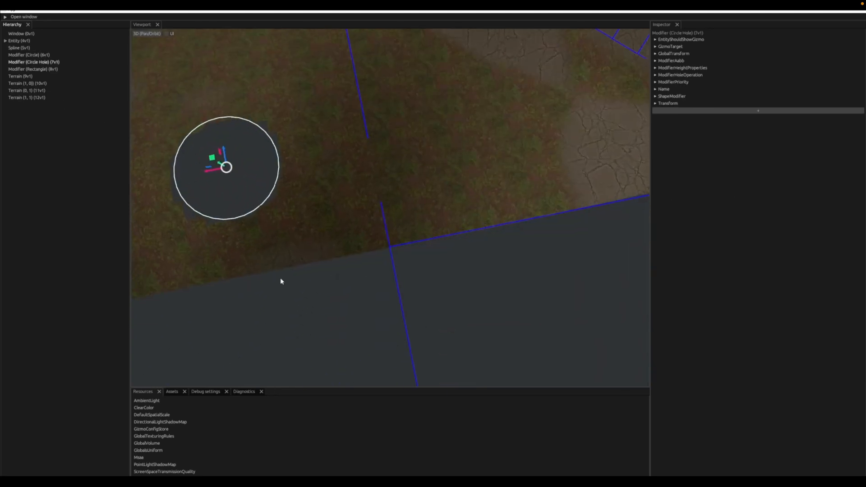
{"action": "scroll", "coordinate": [412, 206], "scroll_direction": "up", "scroll_amount": 3}
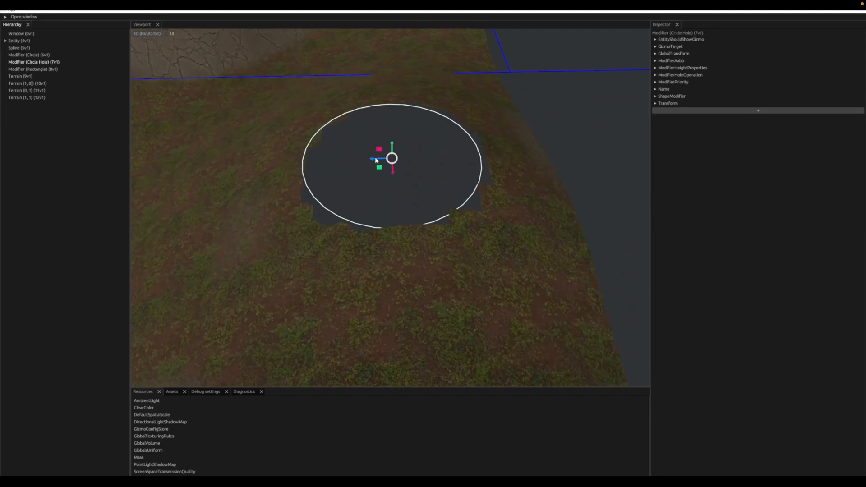
{"action": "left_click_drag", "start_coordinate": [376, 160], "coordinate": [295, 159]}
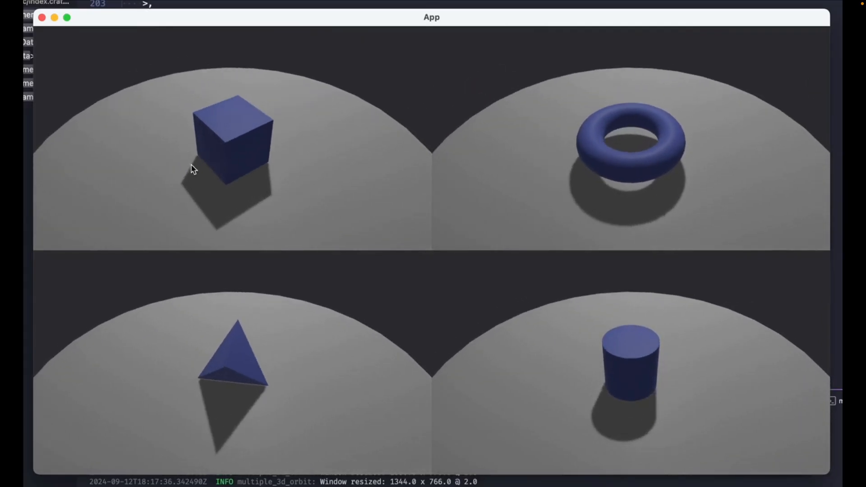
Step: Orbit the cube, torus, tetrahedron and cylinder views together to a new angle
{"action": "mouse_move", "coordinate": [192, 169]}
{"action": "left_mouse_down"}
{"action": "mouse_move", "coordinate": [388, 173]}
{"action": "mouse_move", "coordinate": [435, 342]}
{"action": "mouse_move", "coordinate": [582, 406]}
{"action": "mouse_move", "coordinate": [391, 183]}
{"action": "mouse_move", "coordinate": [575, 305]}
{"action": "mouse_move", "coordinate": [520, 140]}
{"action": "mouse_move", "coordinate": [555, 119]}
{"action": "mouse_move", "coordinate": [598, 268]}
{"action": "mouse_move", "coordinate": [797, 449]}
{"action": "mouse_move", "coordinate": [805, 323]}
{"action": "left_mouse_up"}
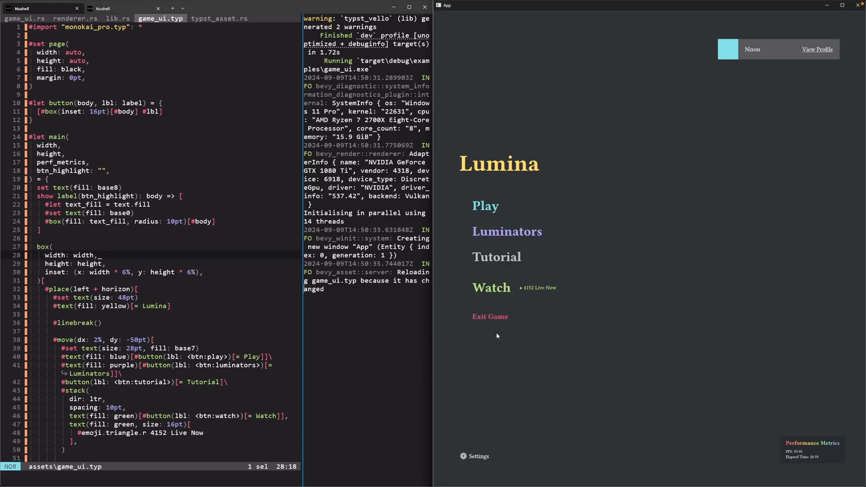
Step: Find the Play button line and replace its blue text fill with a gradient.linear( call
{"action": "left_click", "coordinate": [172, 279]}
{"action": "key", "text": "slash"}
{"action": "type", "text": "play"}
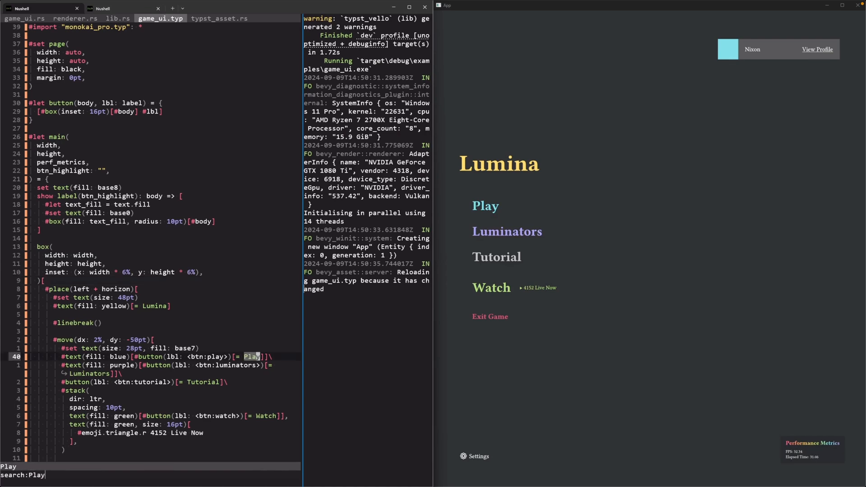
{"action": "key", "text": "Return"}
{"action": "key", "text": "b"}
{"action": "key", "text": "b"}
{"action": "key", "text": "b"}
{"action": "type", "text": "c"}
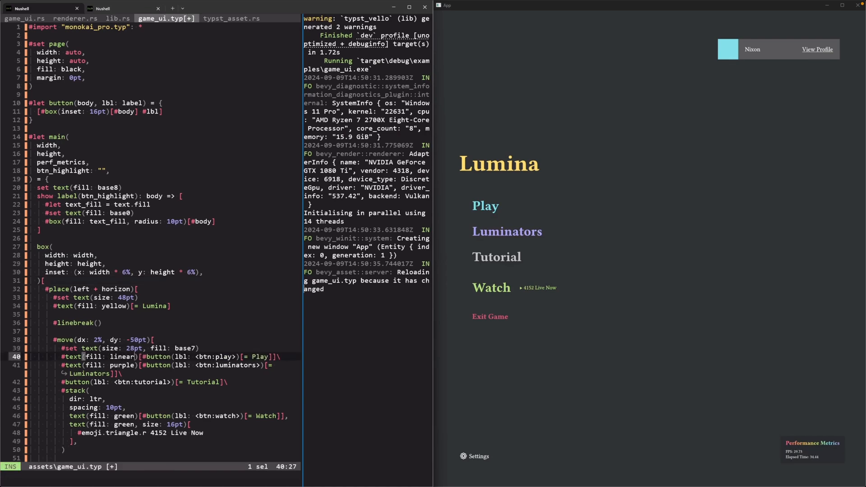
{"action": "type", "text": "gradient.lin"}
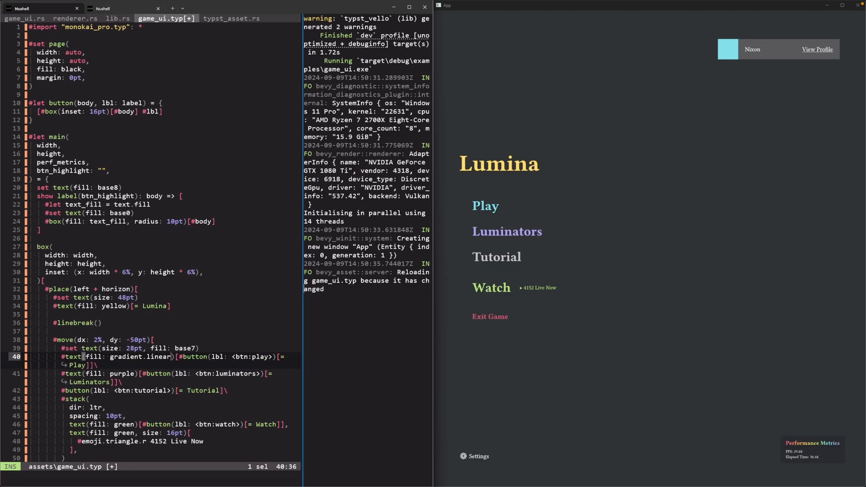
{"action": "type", "text": "ear(b"}
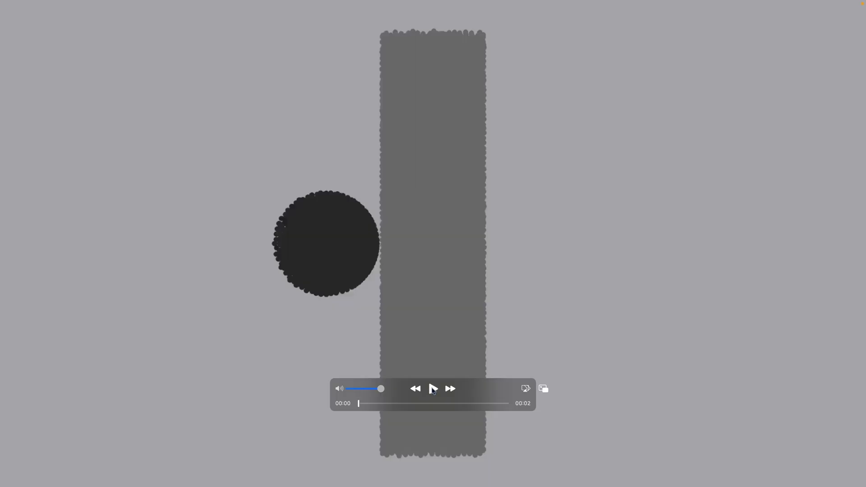
Step: Play the ball-smashing fracture clip and restart it twice from the beginning
{"action": "left_click", "coordinate": [433, 389]}
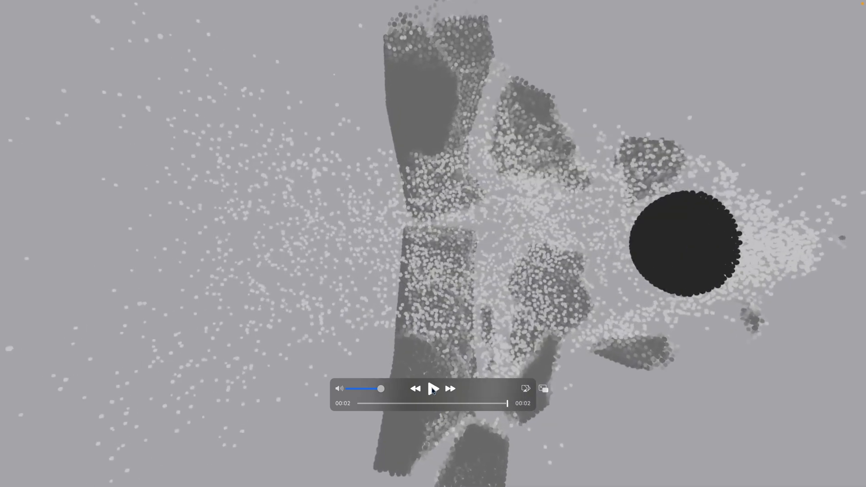
{"action": "left_click", "coordinate": [433, 389]}
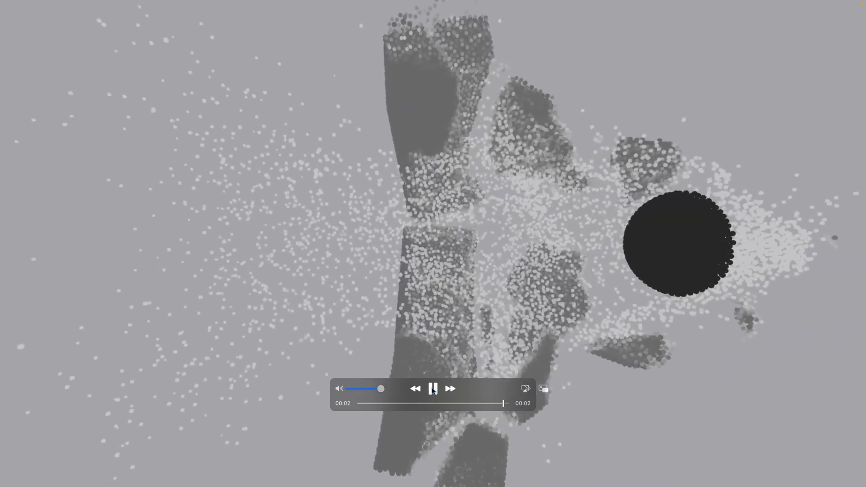
{"action": "left_click", "coordinate": [433, 388]}
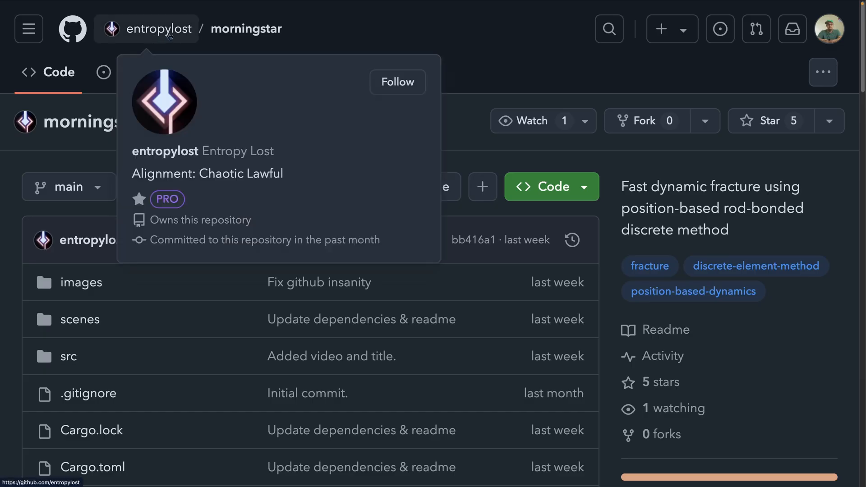
{"action": "scroll", "coordinate": [335, 82], "scroll_direction": "down", "scroll_amount": 5}
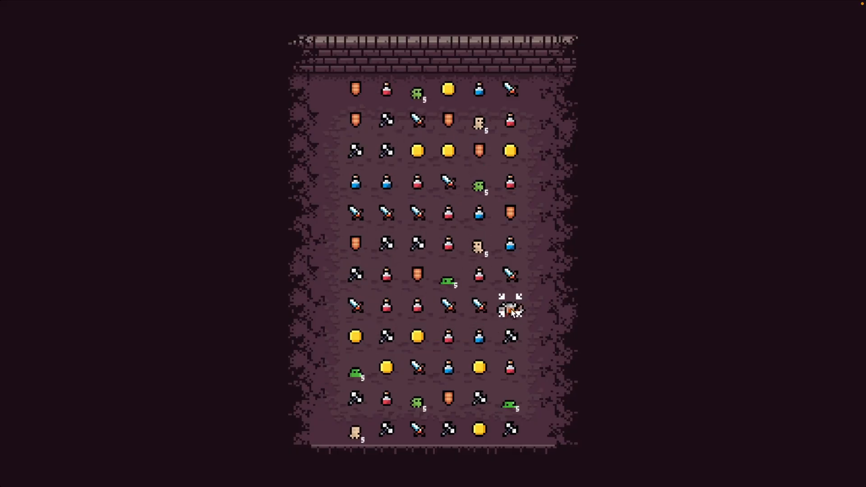
Step: Drag chains from the player through matching tiles and release to clear them, moving up the grid
{"action": "left_click_drag", "start_coordinate": [511, 310], "coordinate": [481, 247]}
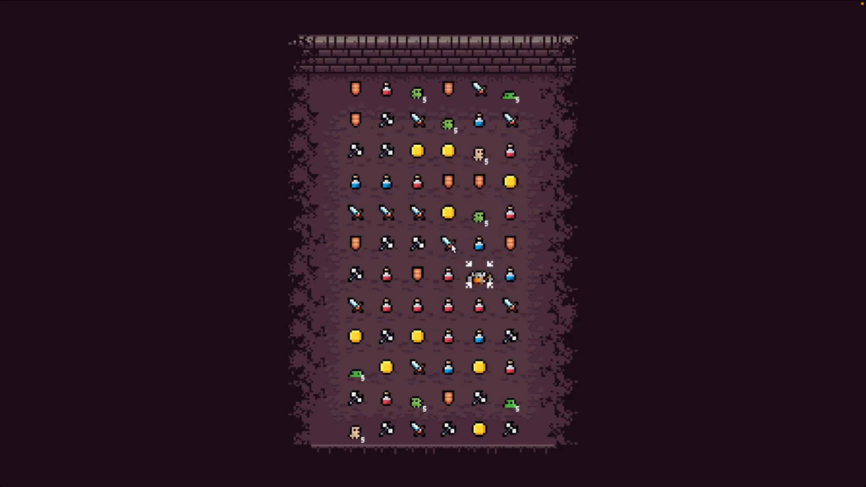
{"action": "mouse_move", "coordinate": [479, 277]}
{"action": "left_mouse_down"}
{"action": "mouse_move", "coordinate": [479, 245]}
{"action": "mouse_move", "coordinate": [512, 247]}
{"action": "mouse_move", "coordinate": [480, 184]}
{"action": "left_mouse_up"}
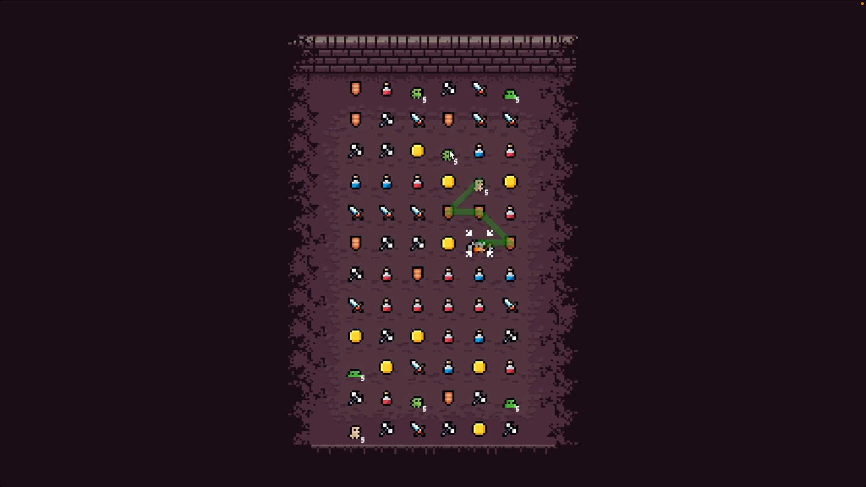
{"action": "left_click_drag", "start_coordinate": [480, 184], "coordinate": [481, 184]}
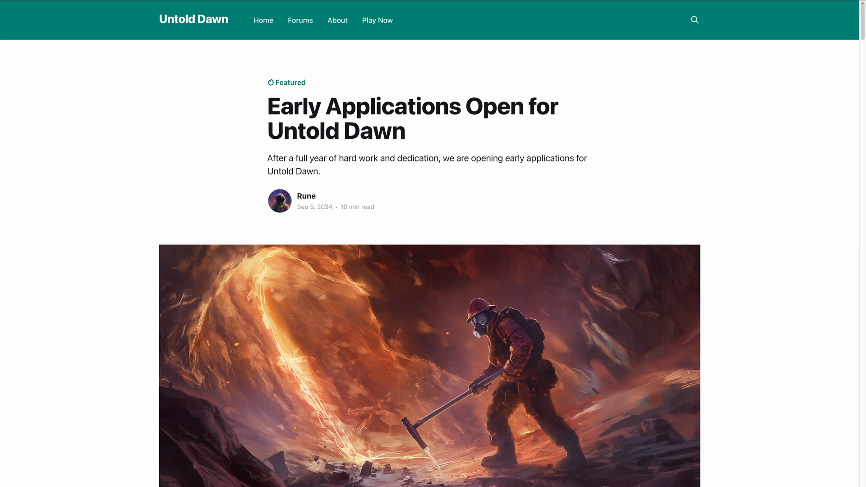
{"action": "scroll", "coordinate": [433, 270], "scroll_direction": "down", "scroll_amount": 15}
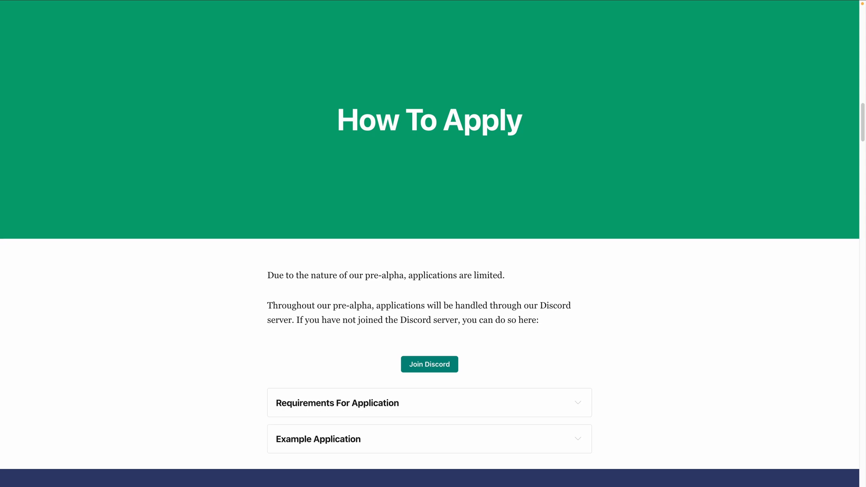
Step: Switch windows to the Early Applications article's How To Apply section
{"action": "key", "text": "alt+Tab"}
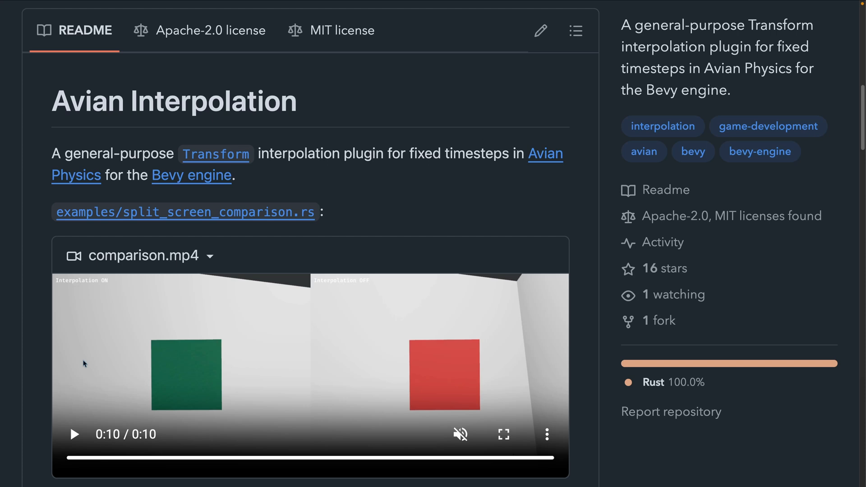
Step: Replay the comparison.mp4 video contrasting interpolation on and off
{"action": "left_click", "coordinate": [84, 363]}
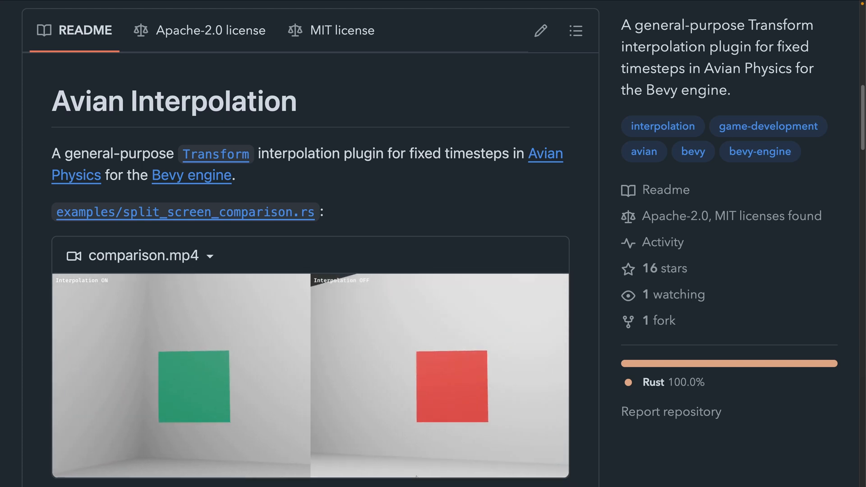
{"action": "scroll", "coordinate": [311, 271], "scroll_direction": "down", "scroll_amount": 10}
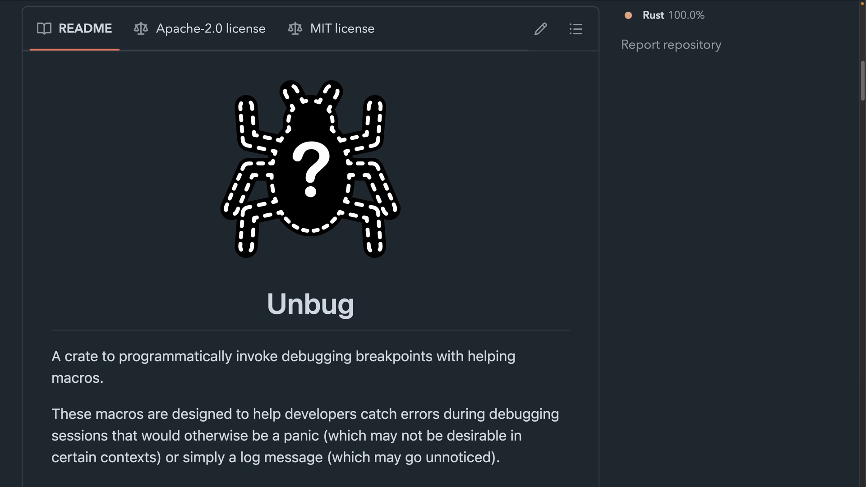
{"action": "scroll", "coordinate": [436, 205], "scroll_direction": "down", "scroll_amount": 5}
{"action": "scroll", "coordinate": [436, 204], "scroll_direction": "down", "scroll_amount": 5}
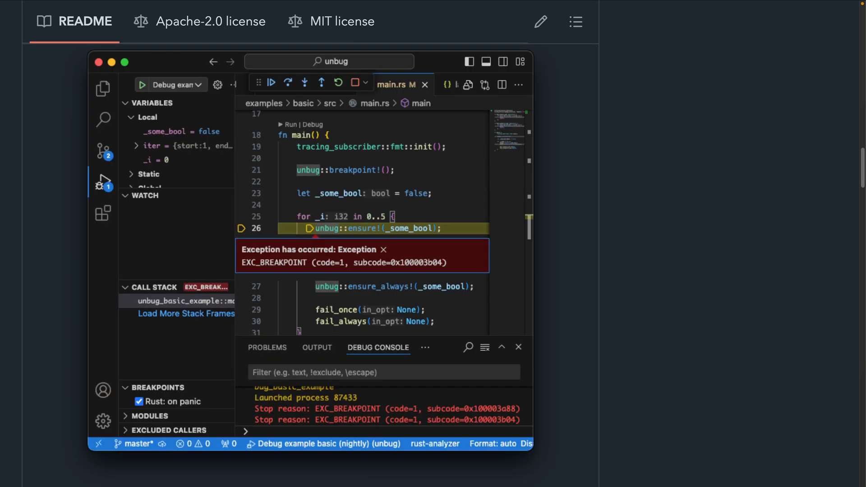